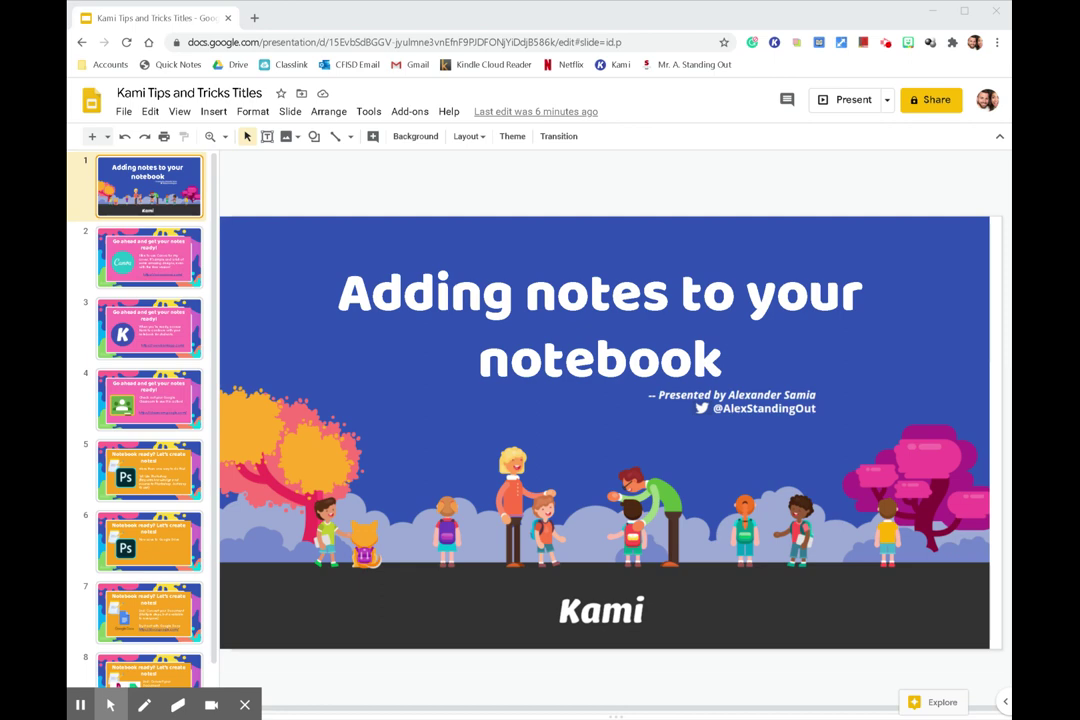
- Open slide 2, 'Go ahead and get your notes ready!', which recommends Canva
{"action": "left_click", "coordinate": [180, 268]}
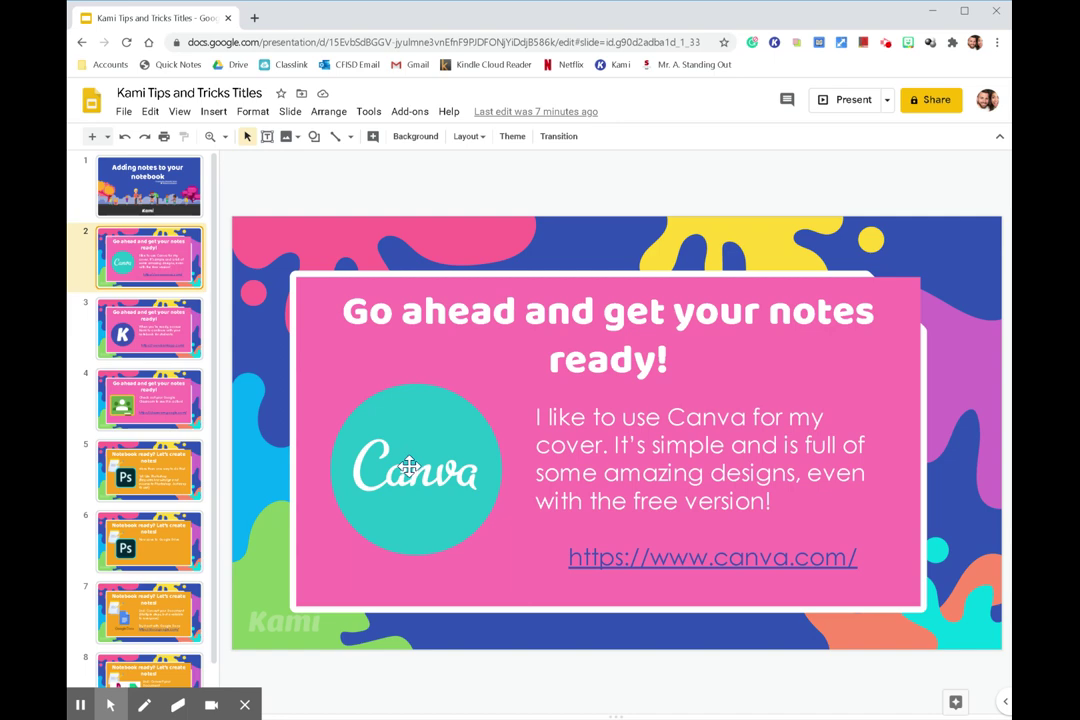
- Follow the slide's Canva link and open the 8.25in × 11in Student Notebook design
{"action": "left_click", "coordinate": [414, 497]}
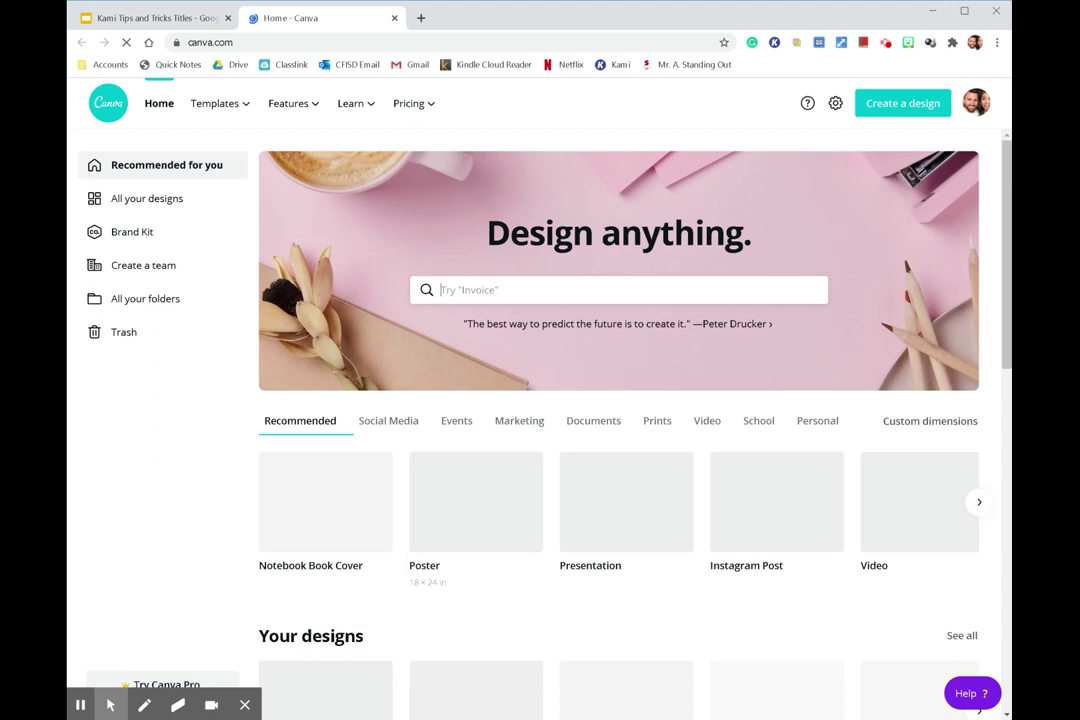
{"action": "scroll", "coordinate": [620, 400], "scroll_direction": "down", "scroll_amount": 3}
{"action": "scroll", "coordinate": [330, 386], "scroll_direction": "down", "scroll_amount": 1}
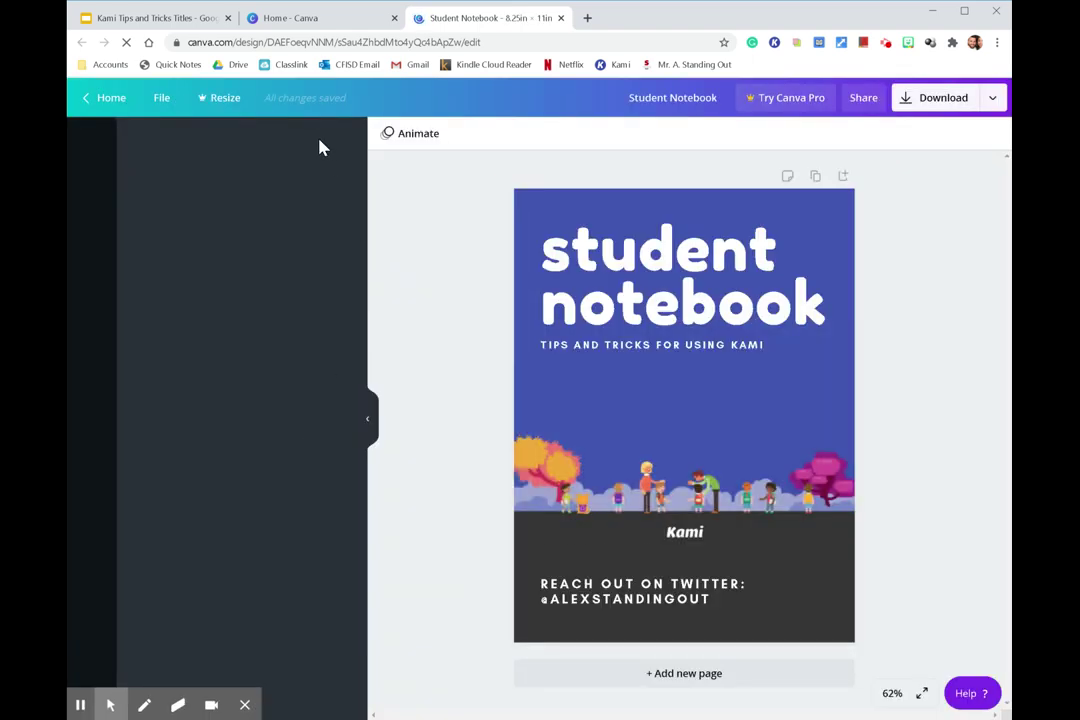
- Download the cover as Student Notebook.pdf with the PDF Print file type, dismissing the promo pop-up
{"action": "left_click", "coordinate": [163, 99]}
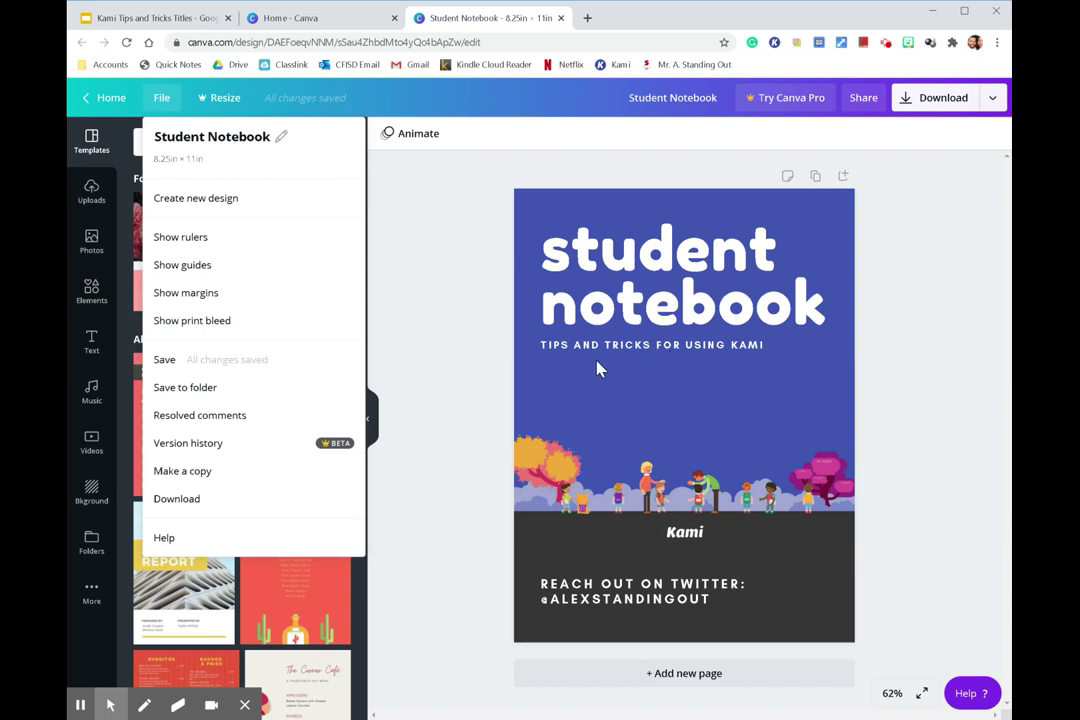
{"action": "left_click", "coordinate": [450, 215]}
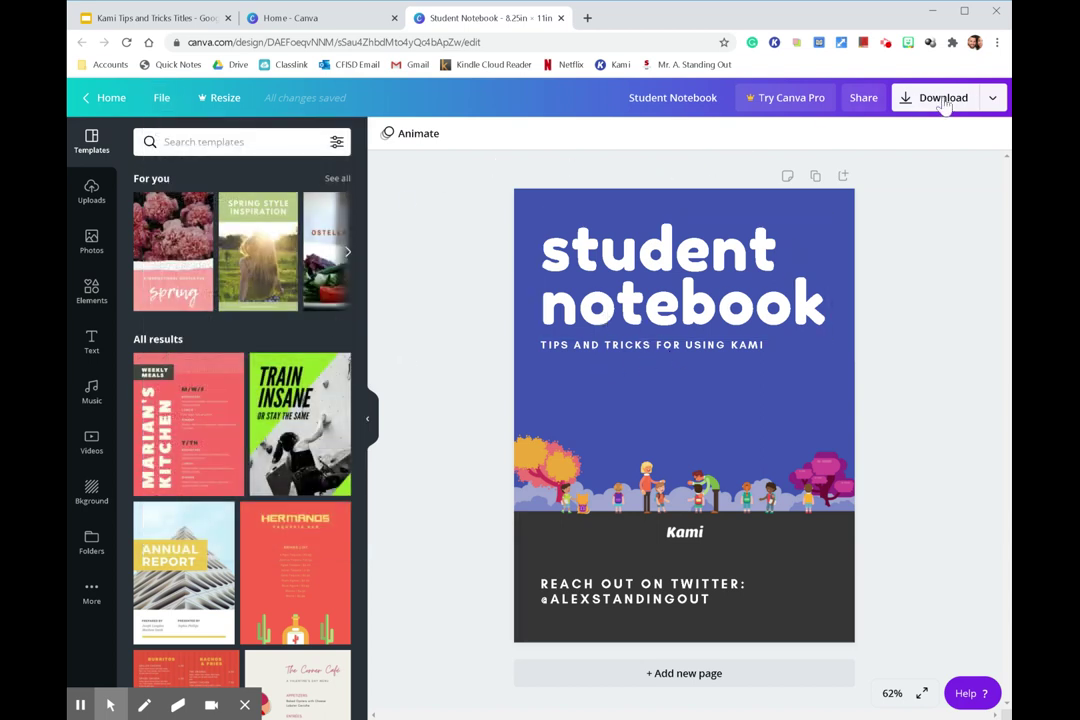
{"action": "left_click", "coordinate": [993, 98]}
{"action": "left_click", "coordinate": [876, 176]}
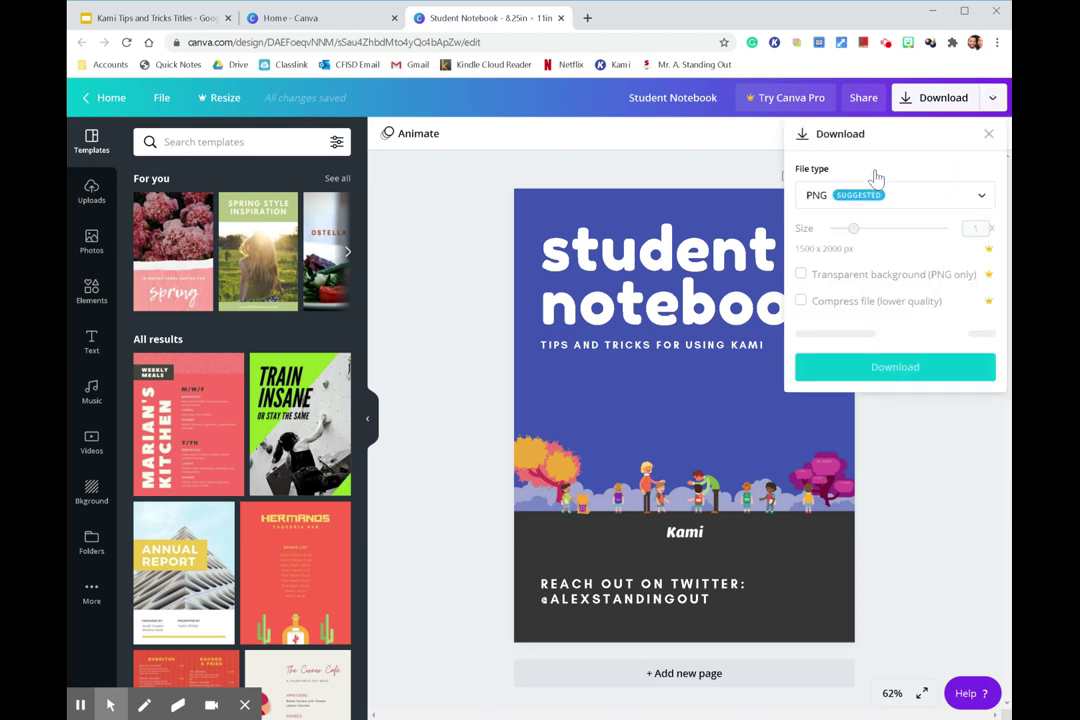
{"action": "left_click", "coordinate": [845, 205]}
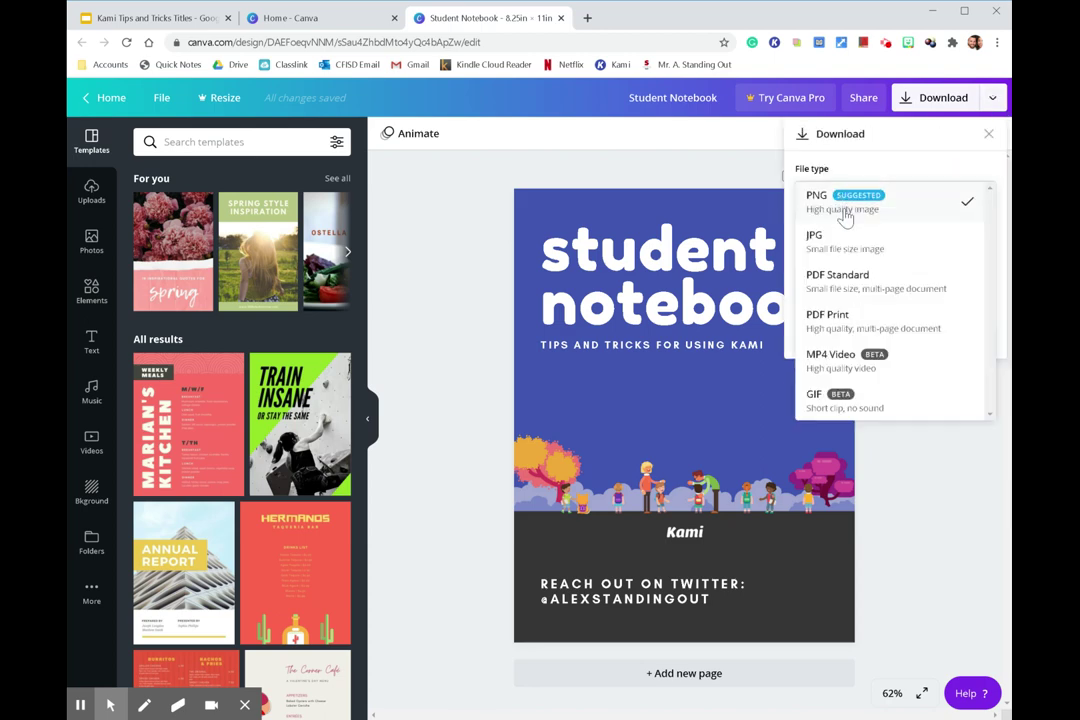
{"action": "left_click", "coordinate": [855, 325]}
{"action": "left_click", "coordinate": [920, 262]}
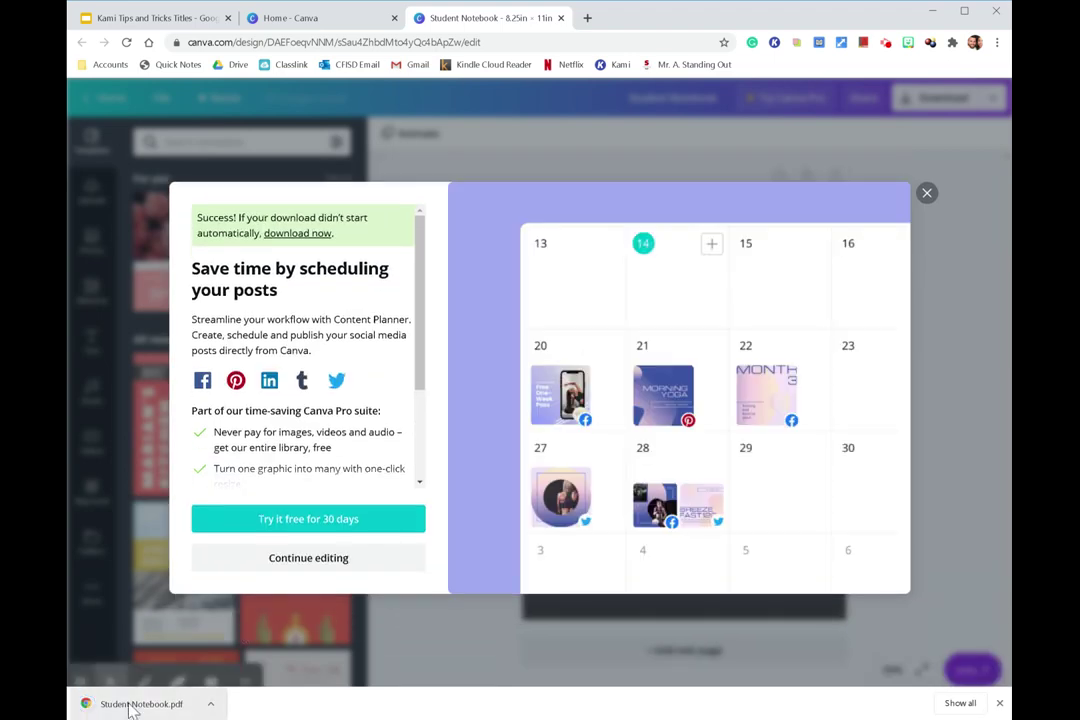
{"action": "left_click", "coordinate": [926, 193]}
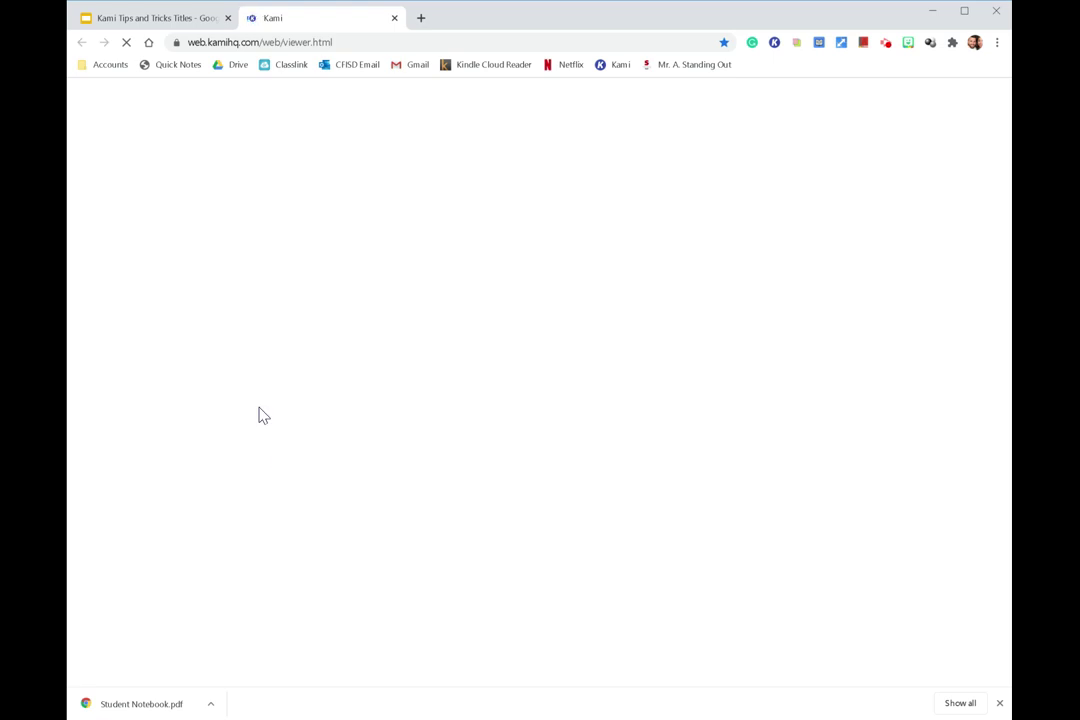
- Open Student Notebook.pdf from the computer in Kami and let it upload to Drive
{"action": "mouse_move", "coordinate": [110, 671]}
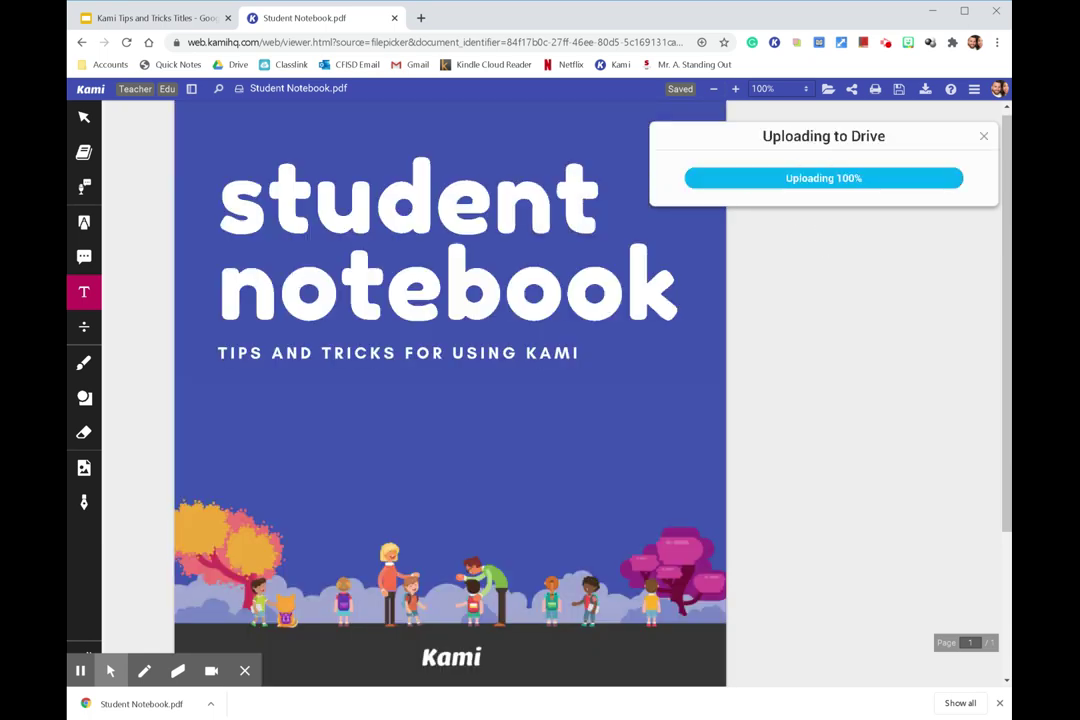
- Insert 1 Lined Page after the cover, making the PDF 2 pages
{"action": "scroll", "coordinate": [450, 380], "scroll_direction": "down", "scroll_amount": 2}
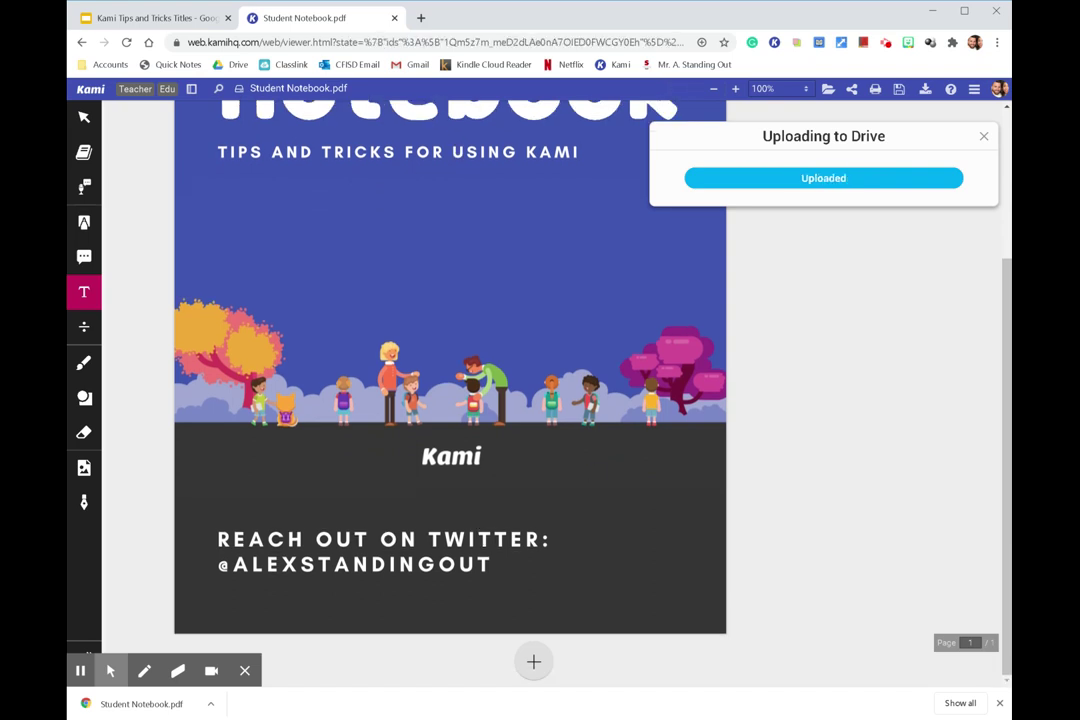
{"action": "left_click", "coordinate": [530, 664]}
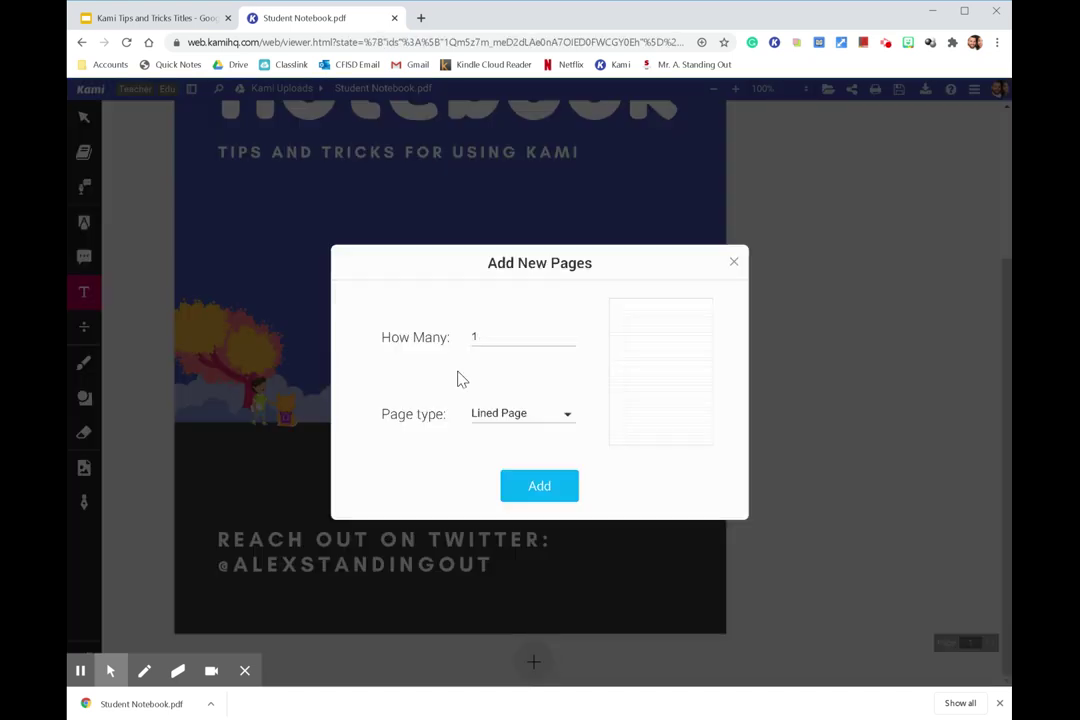
{"action": "left_click", "coordinate": [530, 484]}
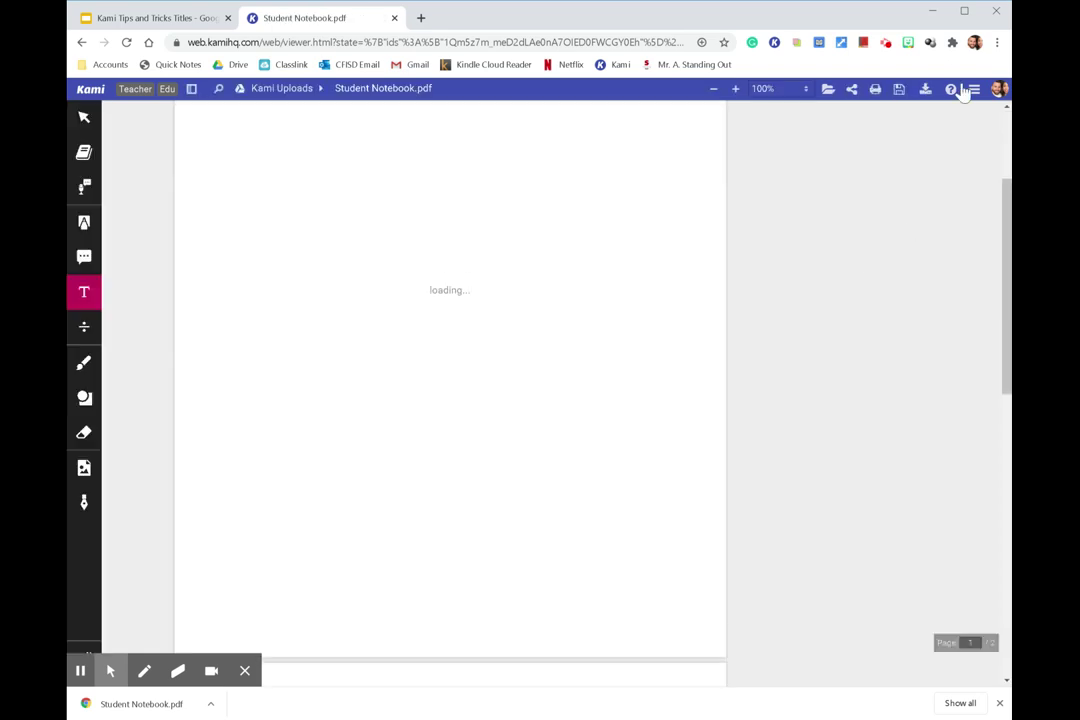
{"action": "scroll", "coordinate": [913, 250], "scroll_direction": "down", "scroll_amount": 6}
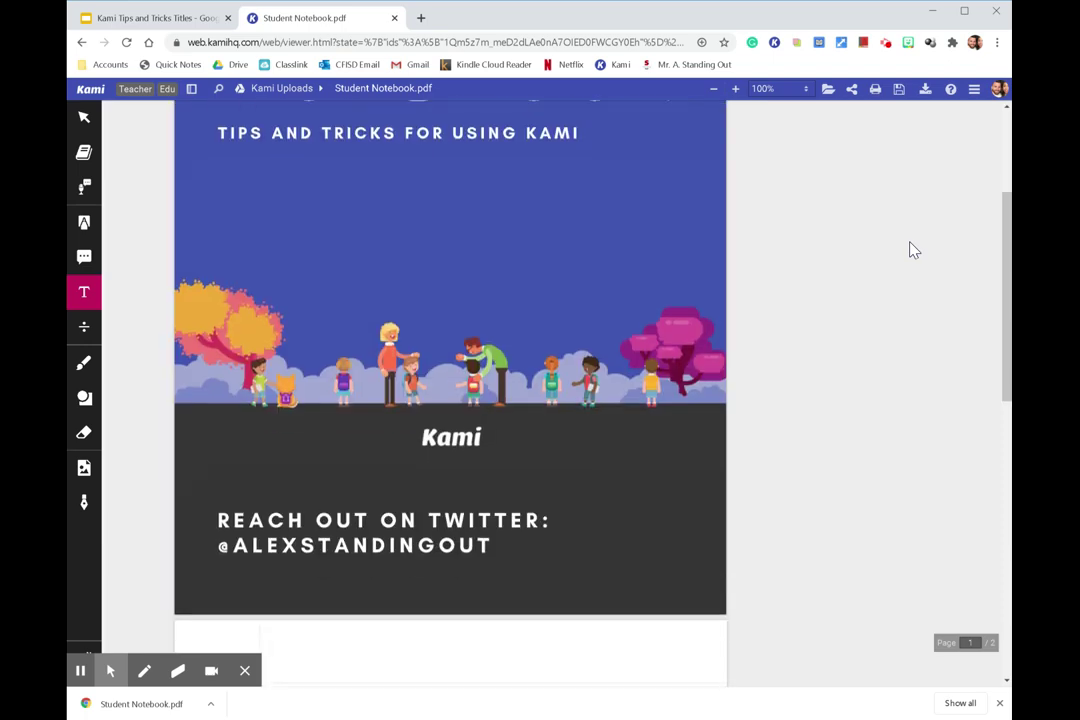
{"action": "scroll", "coordinate": [450, 390], "scroll_direction": "up", "scroll_amount": 6}
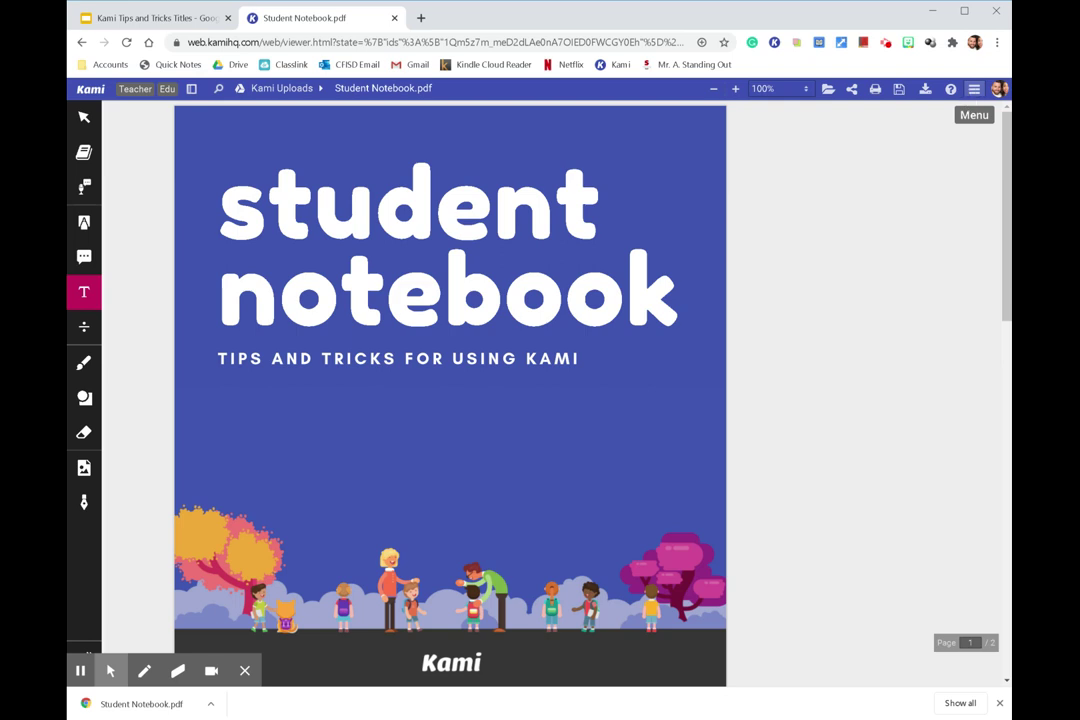
- Create a Classroom assignment from the PDF for the 'Oh, The Stories You'll Hear: Using Kami for All Learners' class
{"action": "left_click", "coordinate": [974, 90]}
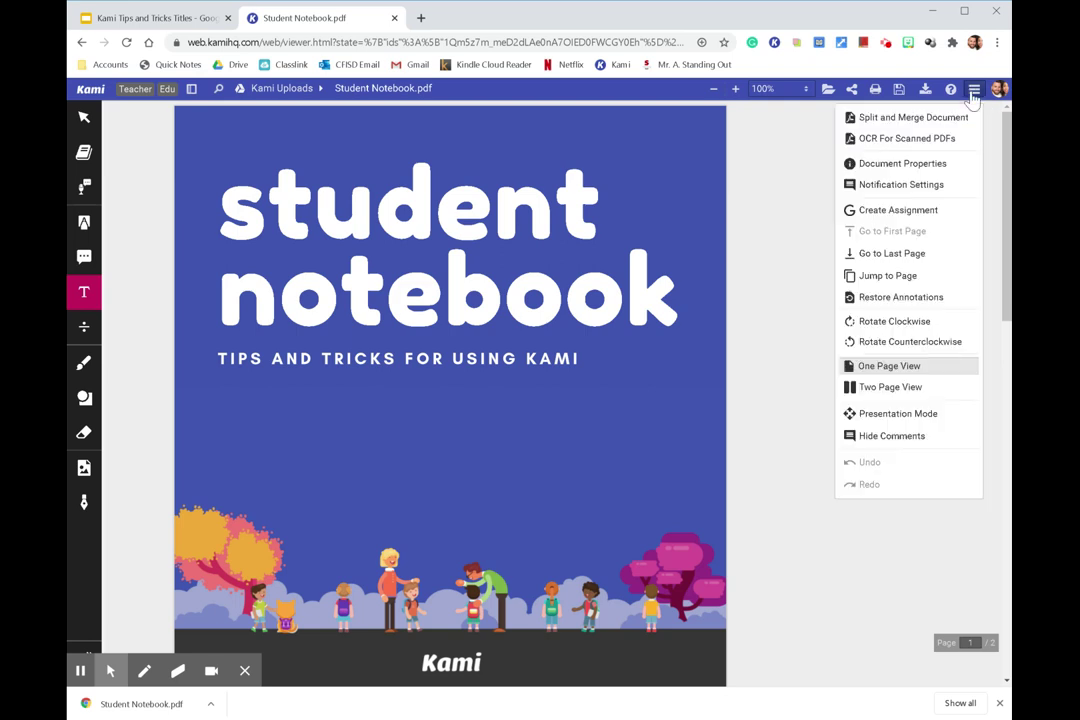
{"action": "left_click", "coordinate": [920, 212]}
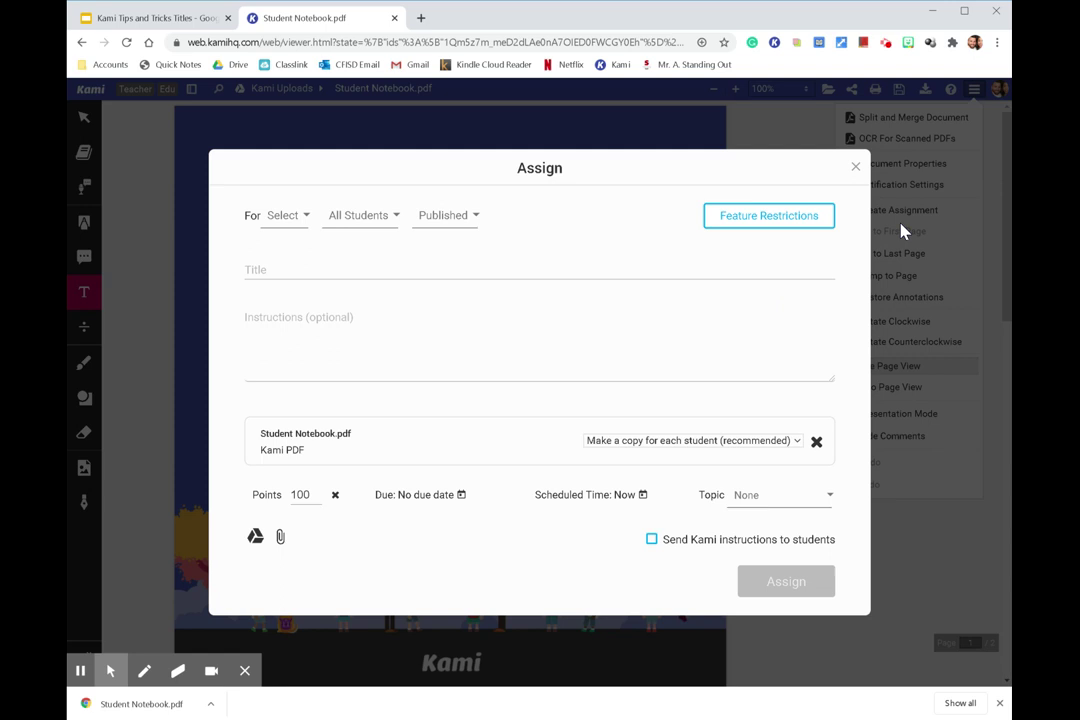
{"action": "left_click", "coordinate": [285, 216]}
{"action": "left_click", "coordinate": [302, 253]}
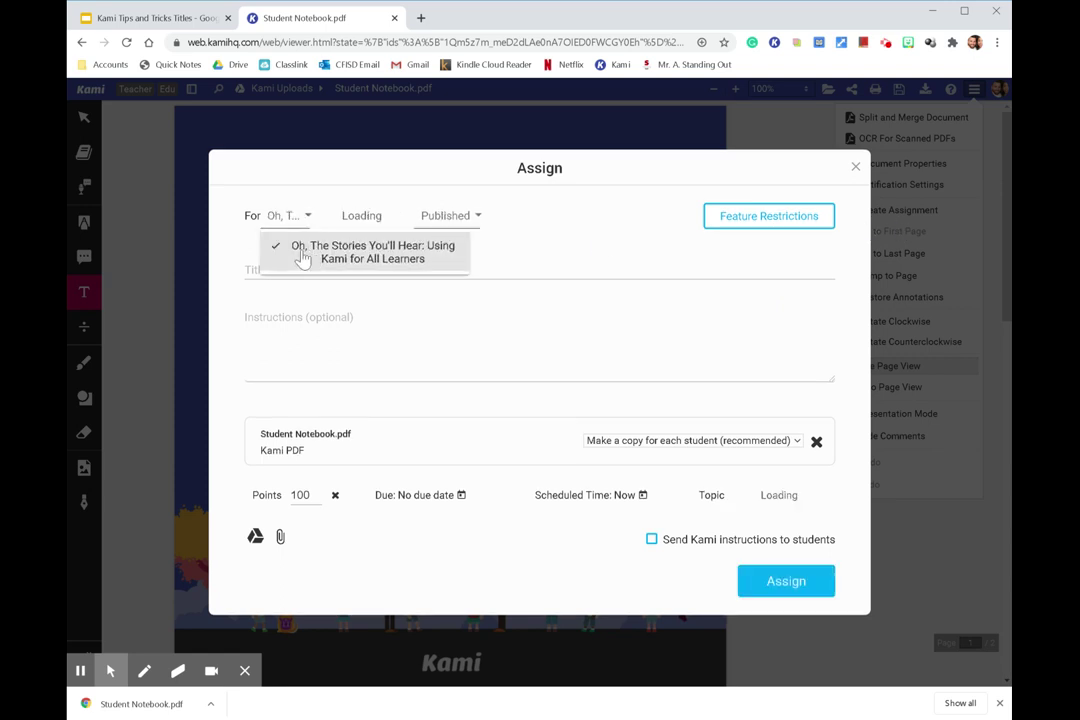
- Send it to All Students and title the assignment 'Student Notebook'
{"action": "left_click", "coordinate": [378, 228]}
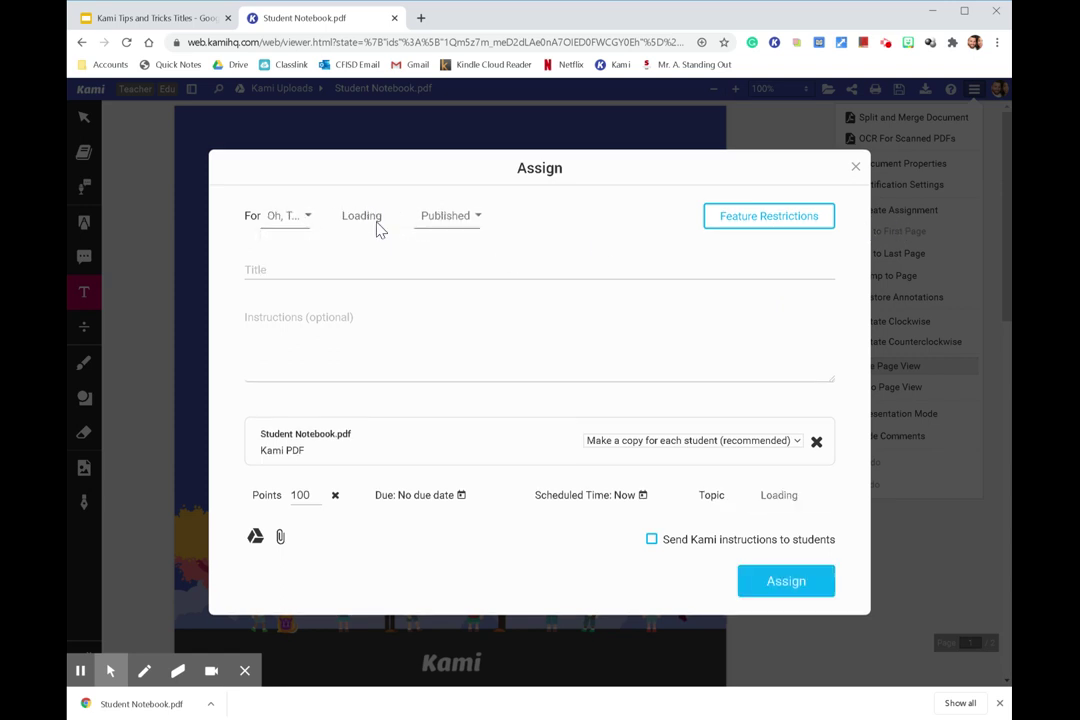
{"action": "left_click", "coordinate": [378, 224]}
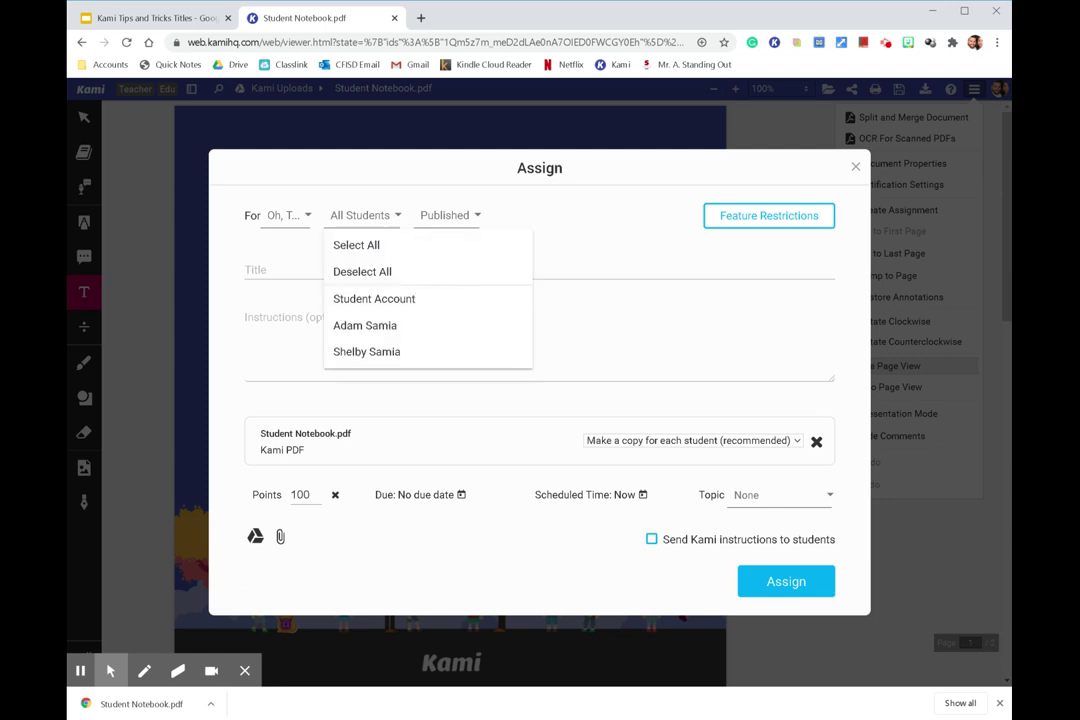
{"action": "left_click", "coordinate": [552, 253]}
{"action": "left_click", "coordinate": [378, 224]}
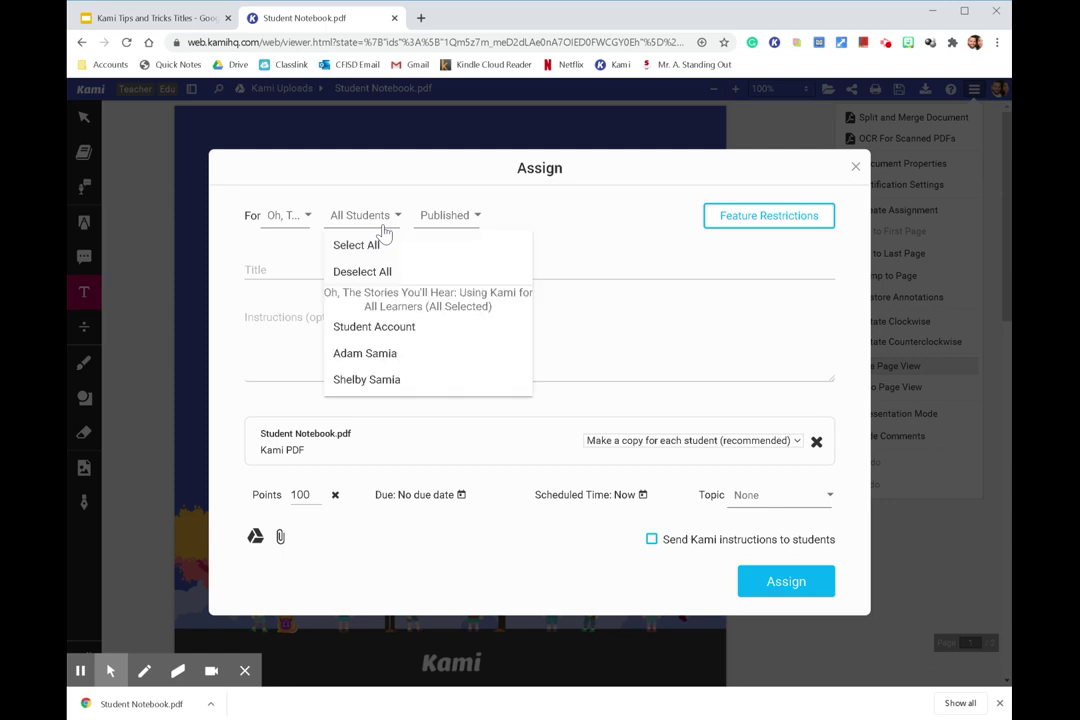
{"action": "left_click", "coordinate": [297, 268]}
{"action": "left_click", "coordinate": [297, 268]}
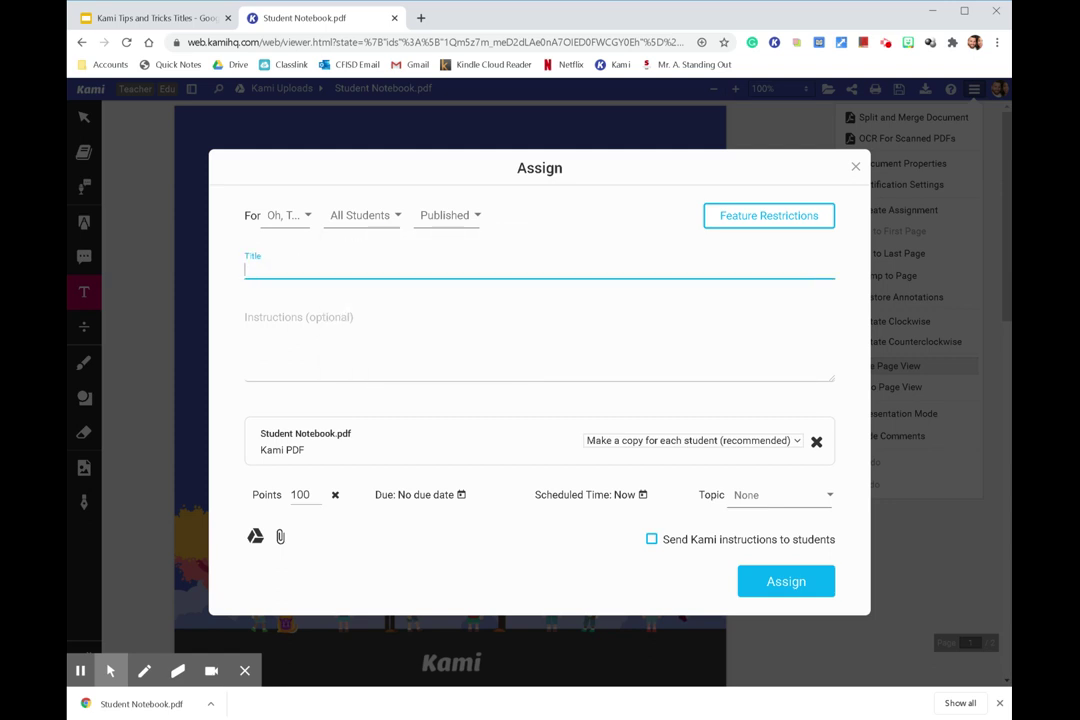
{"action": "type", "text": "Student Notebook"}
- Review the Feature Restrictions list, leaving every tool enabled
{"action": "left_click", "coordinate": [743, 230]}
{"action": "scroll", "coordinate": [580, 372], "scroll_direction": "down", "scroll_amount": 1}
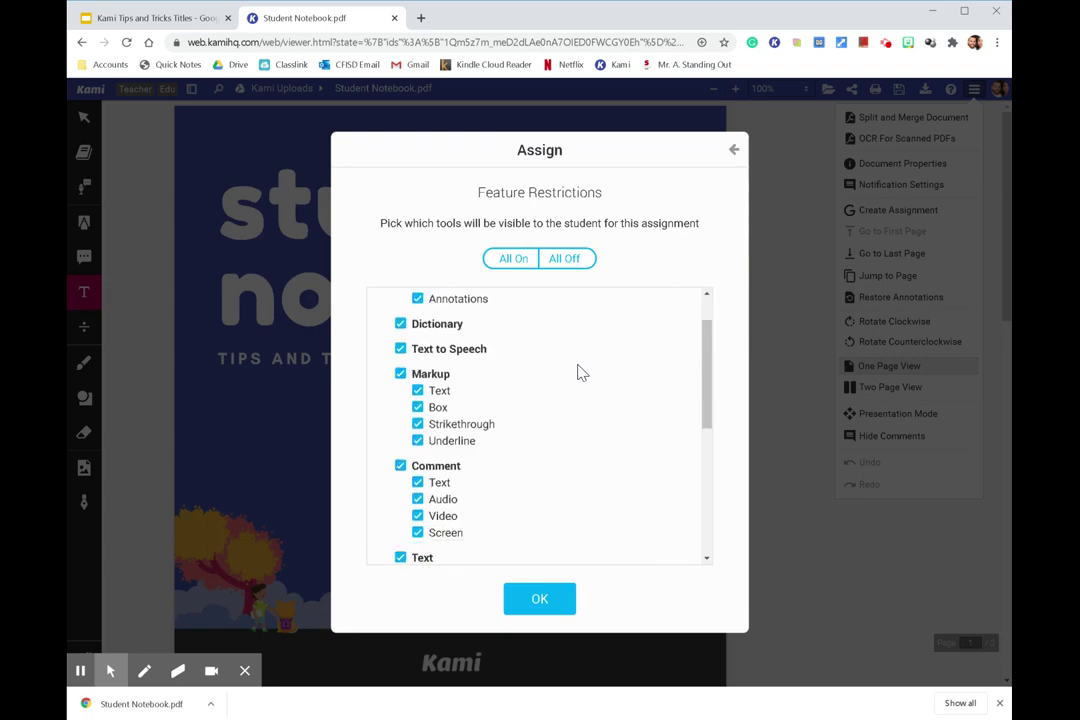
{"action": "scroll", "coordinate": [580, 372], "scroll_direction": "down", "scroll_amount": 1}
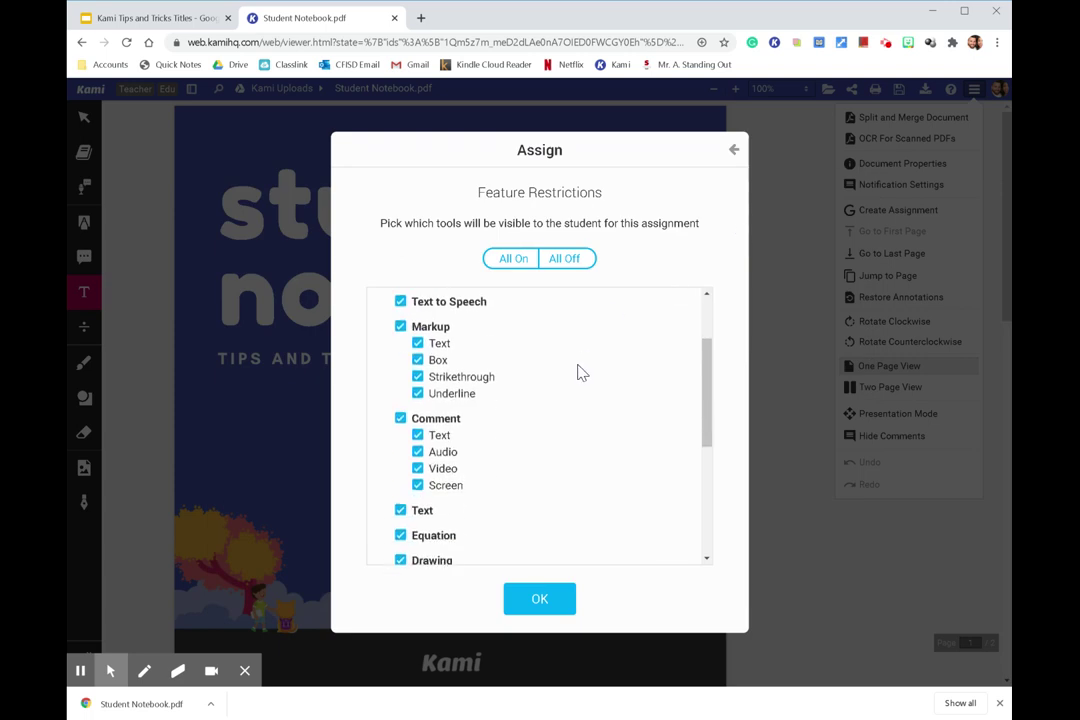
{"action": "left_click", "coordinate": [733, 152]}
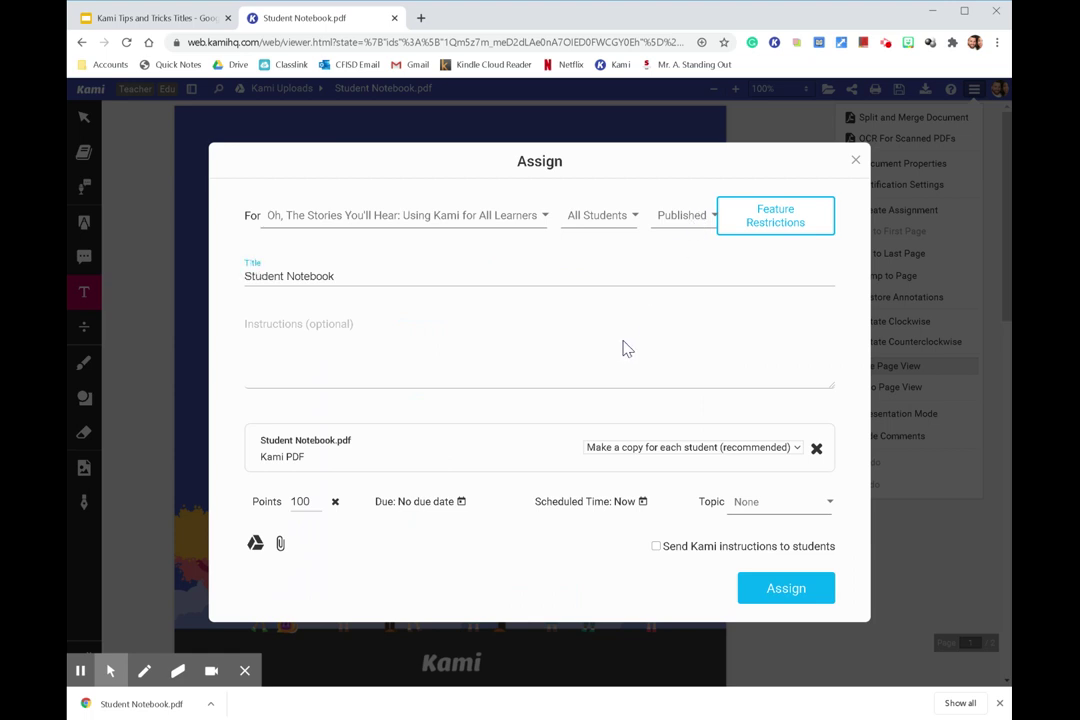
- Make the assignment ungraded under the Assignments topic, post it, and close the Kami tab
{"action": "left_click", "coordinate": [335, 501]}
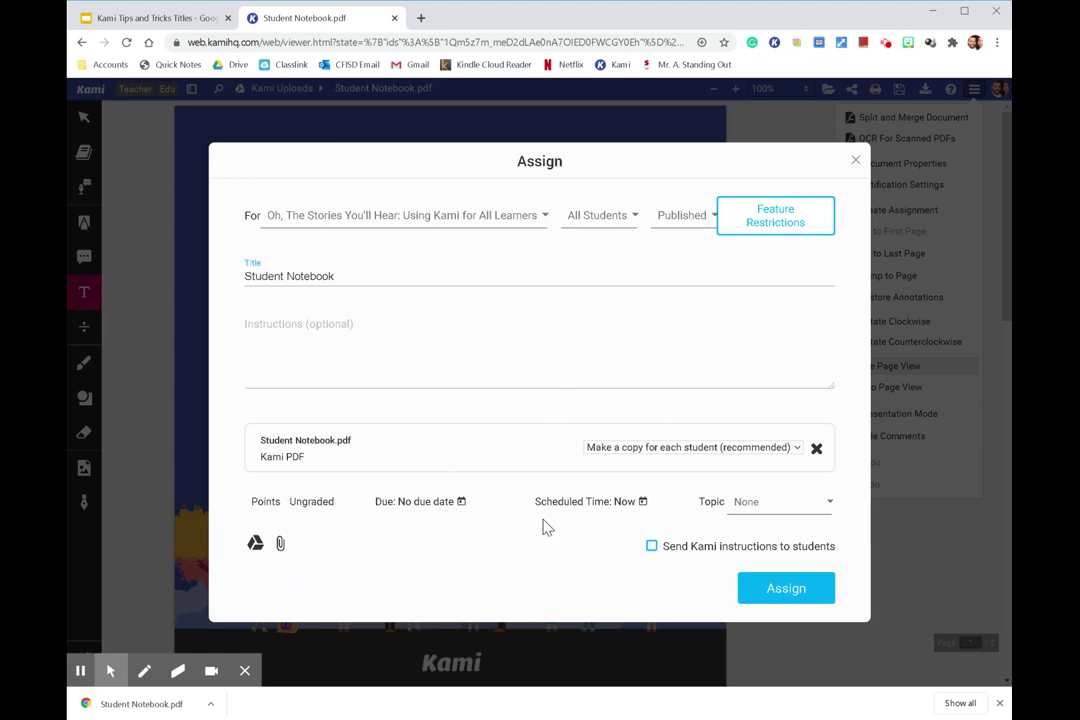
{"action": "left_click", "coordinate": [750, 516]}
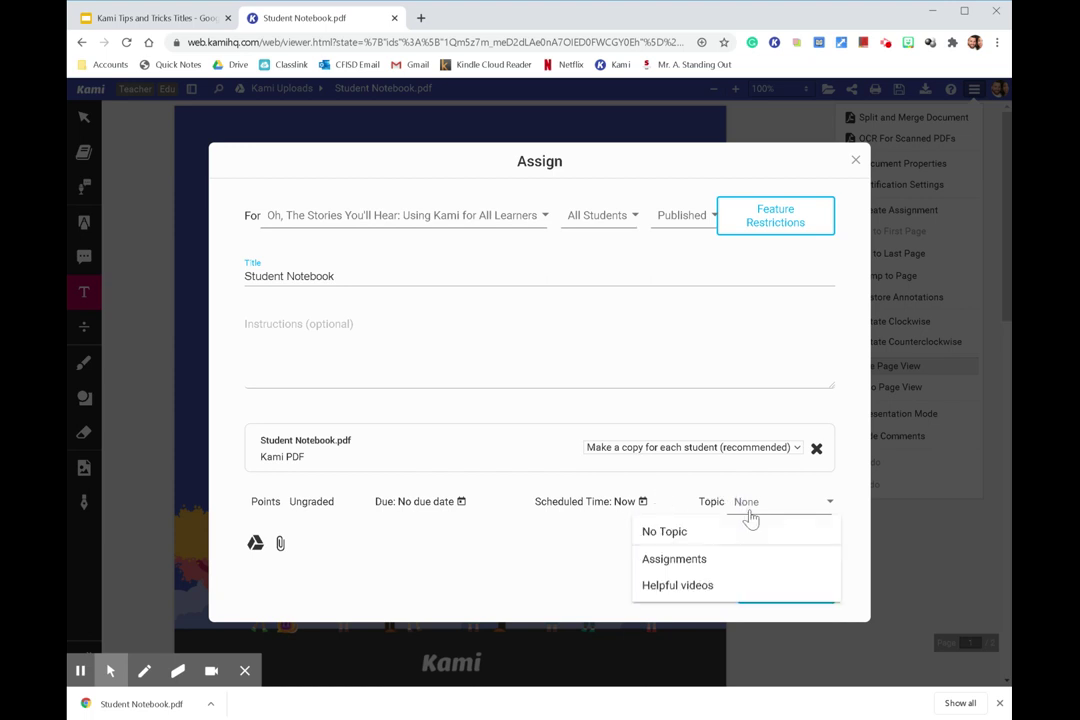
{"action": "left_click", "coordinate": [677, 566]}
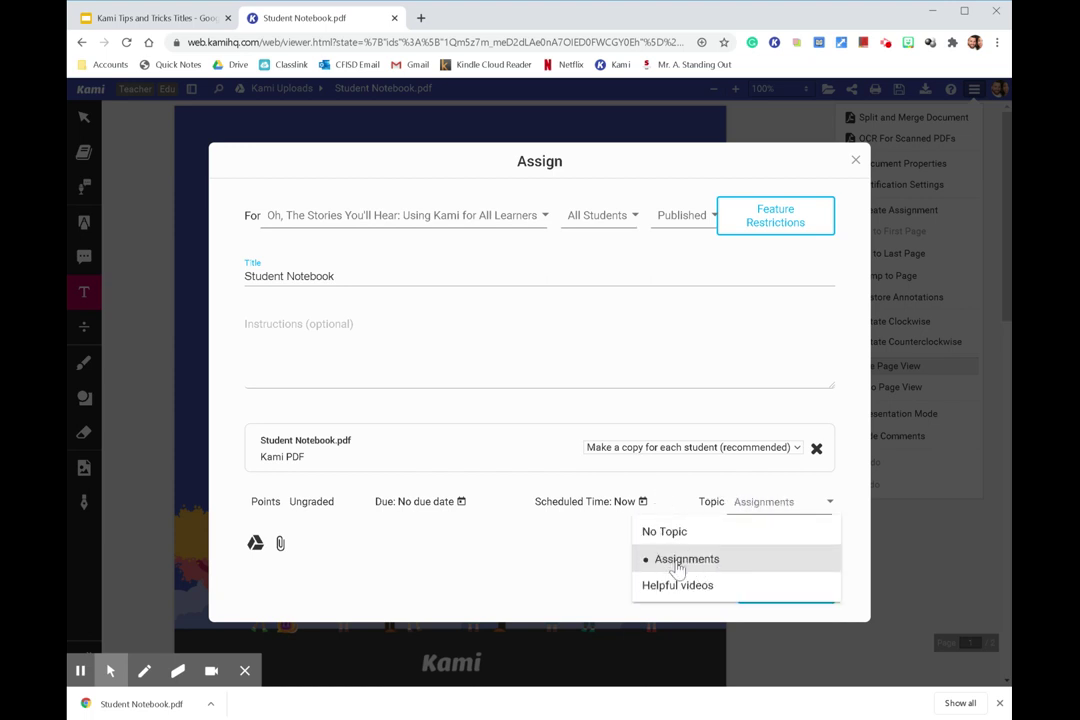
{"action": "left_click", "coordinate": [620, 453]}
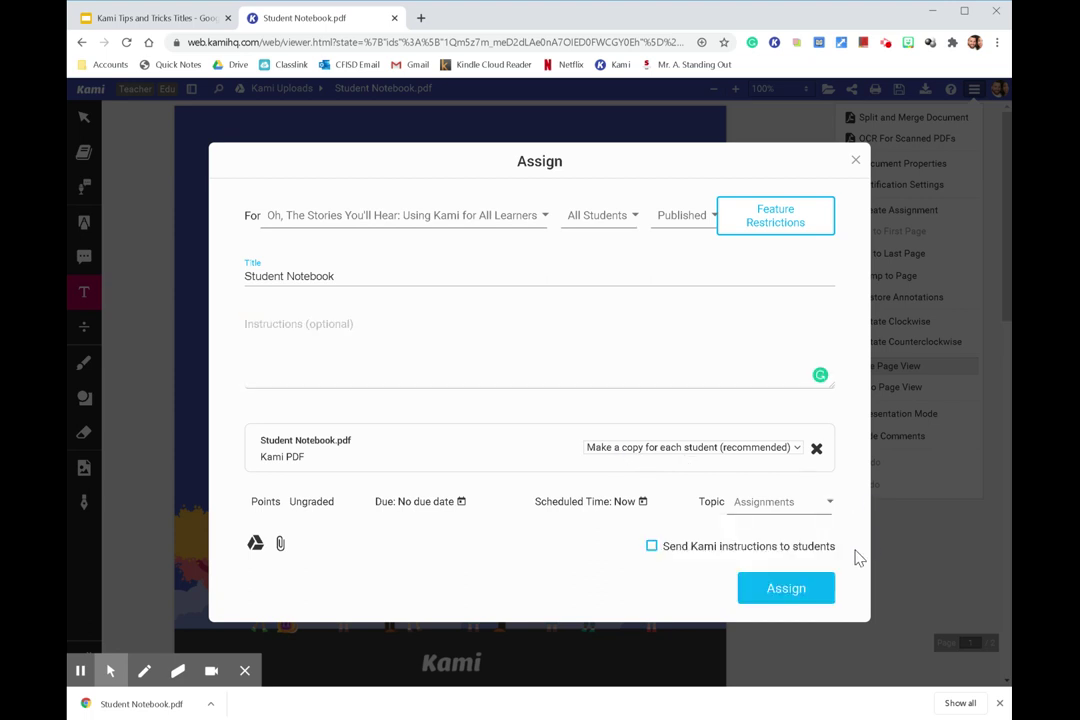
{"action": "left_click", "coordinate": [814, 598]}
{"action": "left_click", "coordinate": [395, 19]}
- Go to slide 4 and follow its Classroom image link to classroom.google.com
{"action": "left_click", "coordinate": [170, 399]}
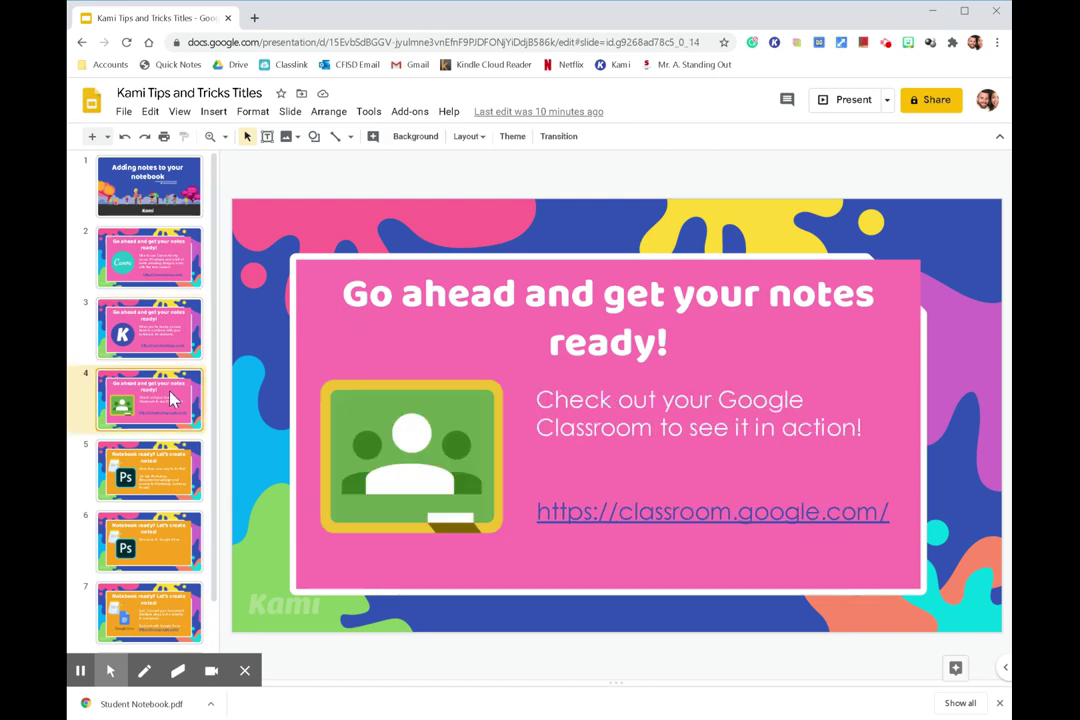
{"action": "left_click", "coordinate": [418, 436]}
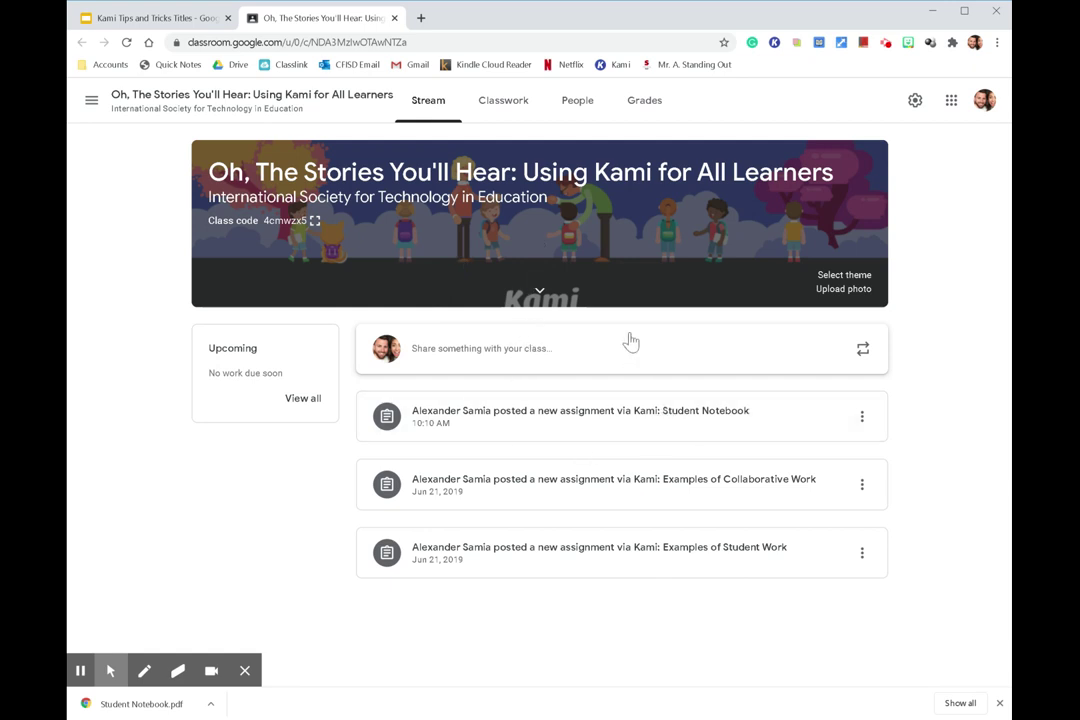
- In Classwork, expand Student Notebook and open its Student work showing 3 assigned, 0 turned in
{"action": "left_click", "coordinate": [503, 118]}
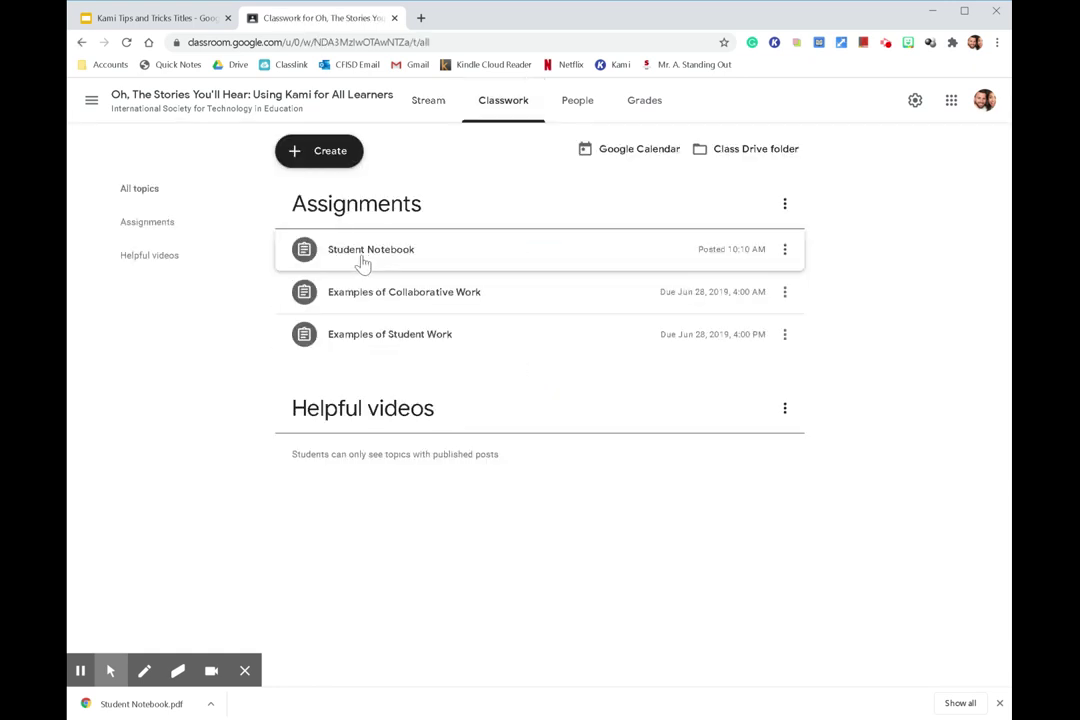
{"action": "left_click", "coordinate": [364, 261]}
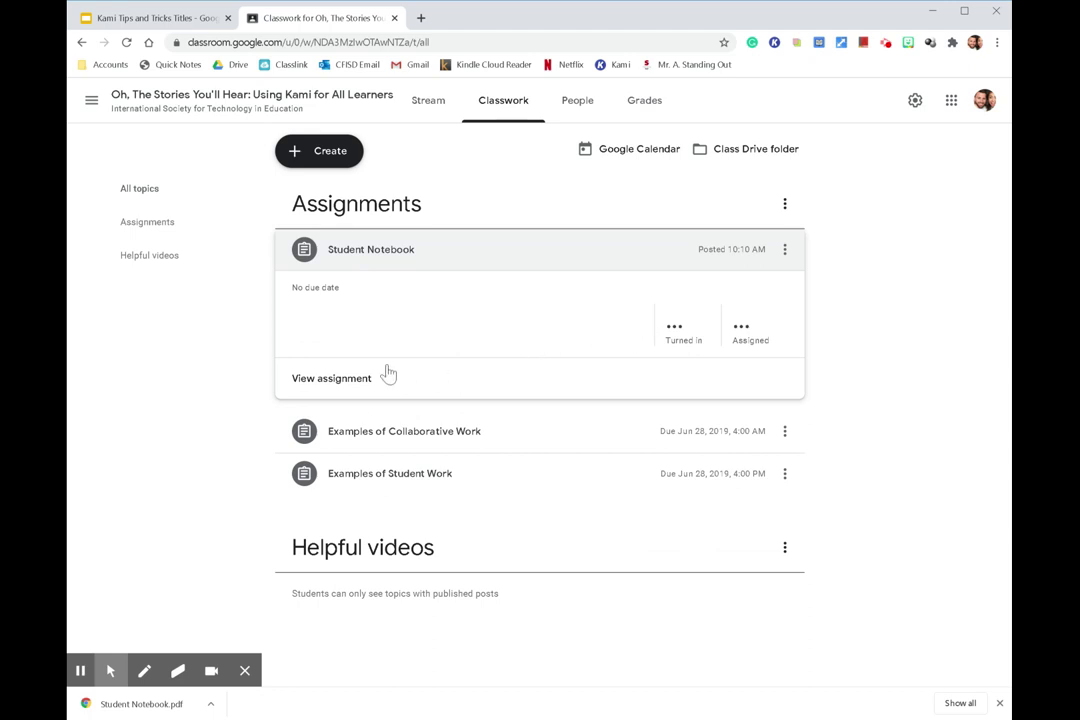
{"action": "left_click", "coordinate": [751, 334]}
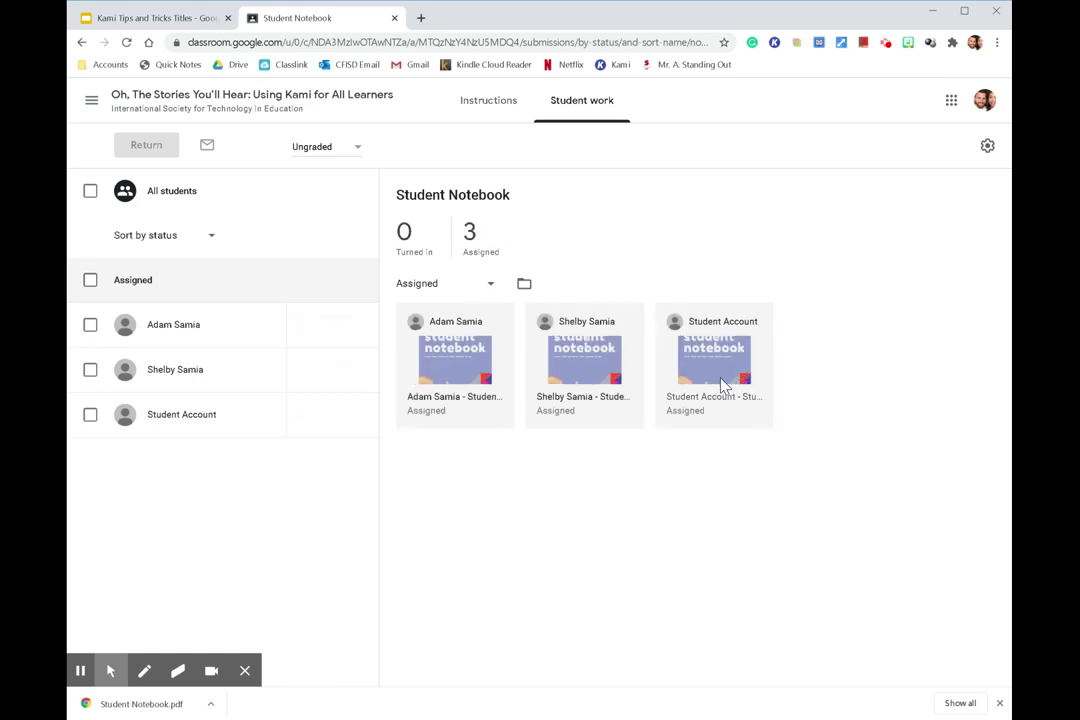
- Open the Student Account's notebook copy in the grading view
{"action": "left_click", "coordinate": [721, 380]}
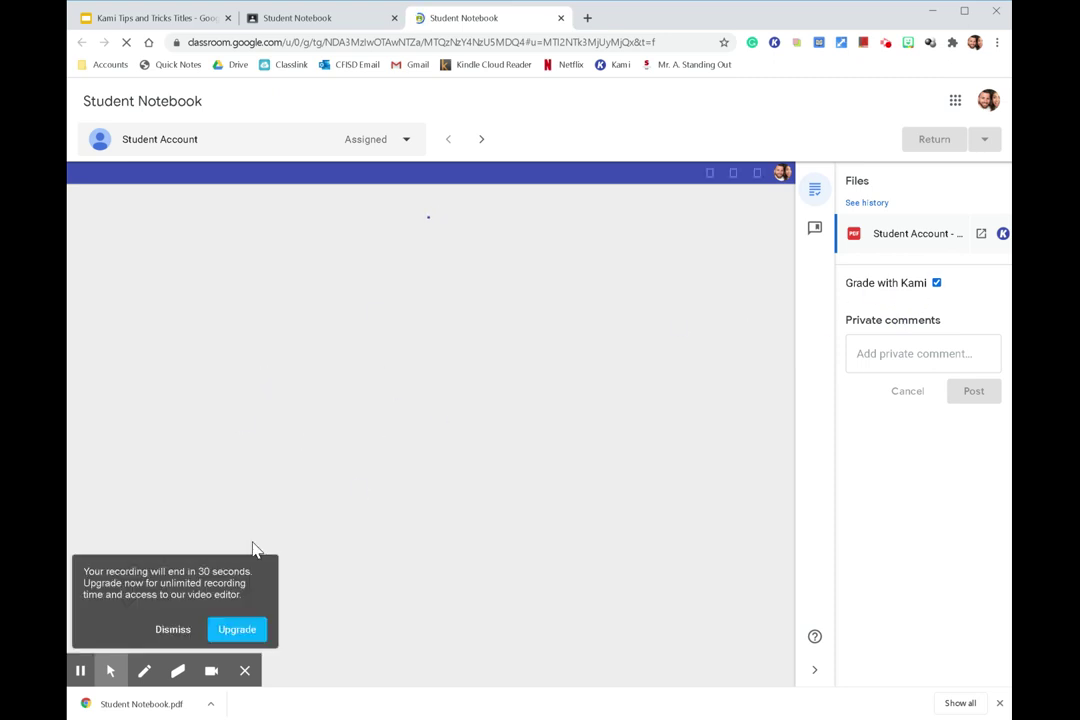
- Scroll through the student's copy from the notebook cover down to the lined page 2 and back
{"action": "left_click", "coordinate": [177, 631]}
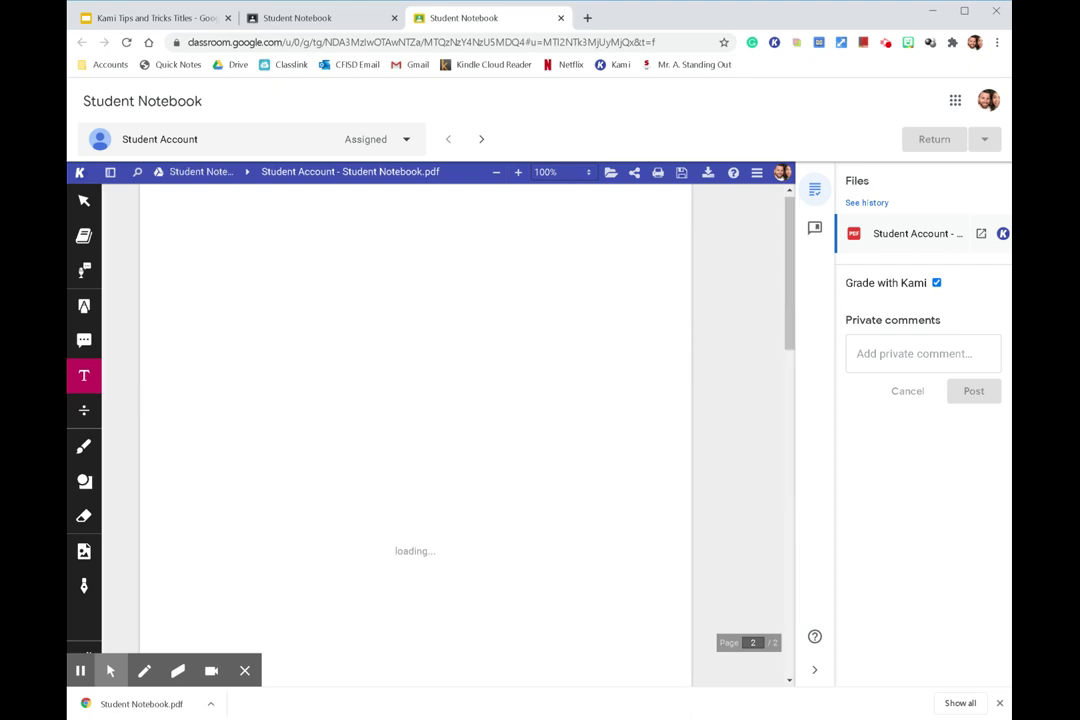
{"action": "scroll", "coordinate": [415, 420], "scroll_direction": "down", "scroll_amount": 10}
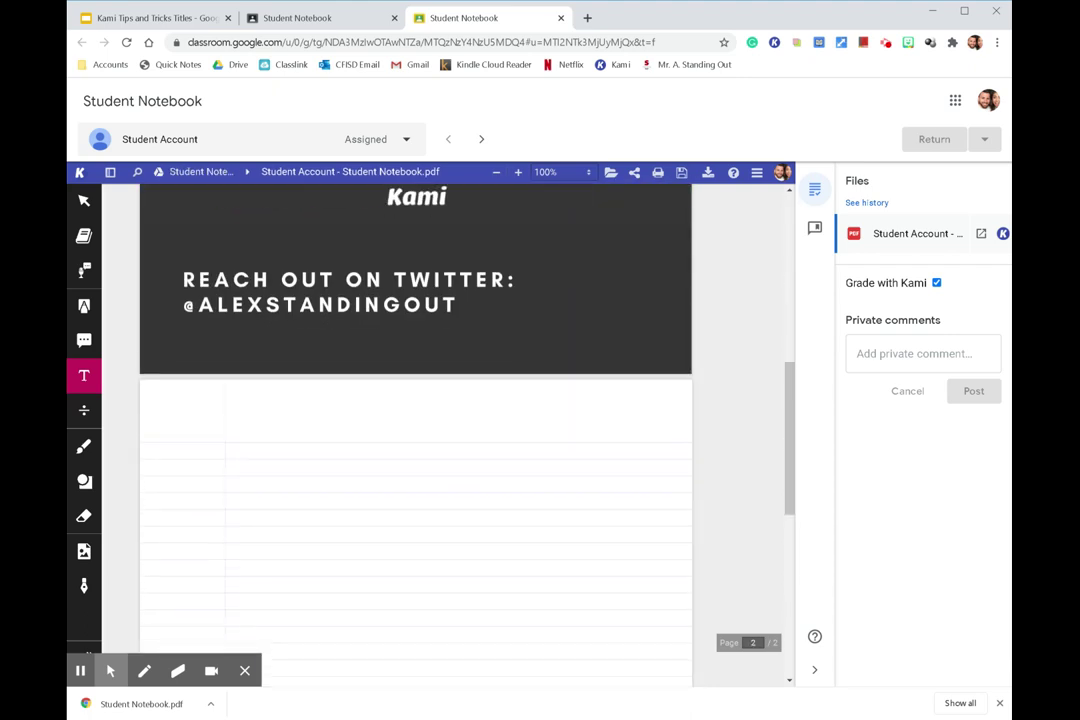
{"action": "scroll", "coordinate": [415, 420], "scroll_direction": "down", "scroll_amount": 3}
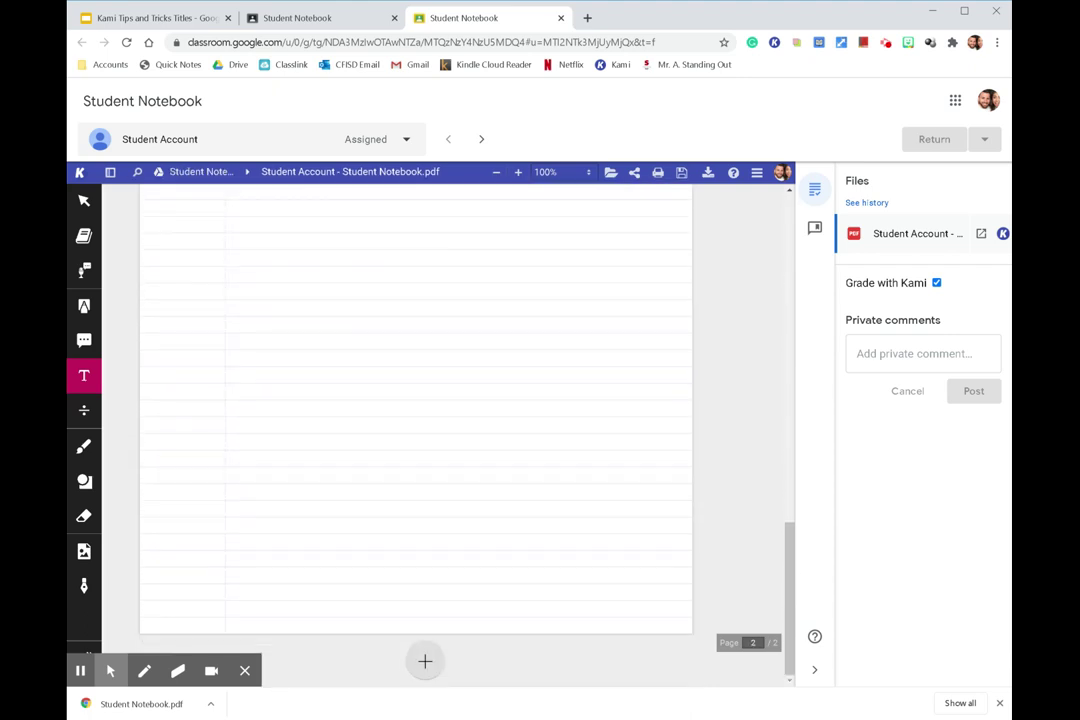
{"action": "scroll", "coordinate": [415, 420], "scroll_direction": "up", "scroll_amount": 5}
{"action": "scroll", "coordinate": [415, 420], "scroll_direction": "up", "scroll_amount": 5}
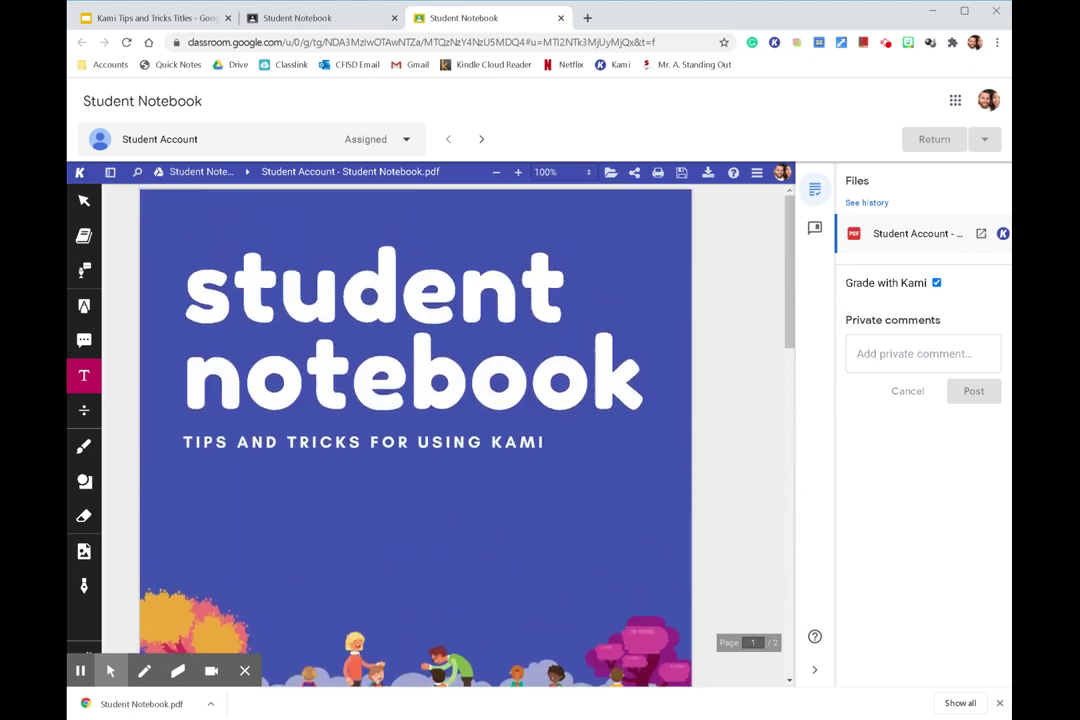